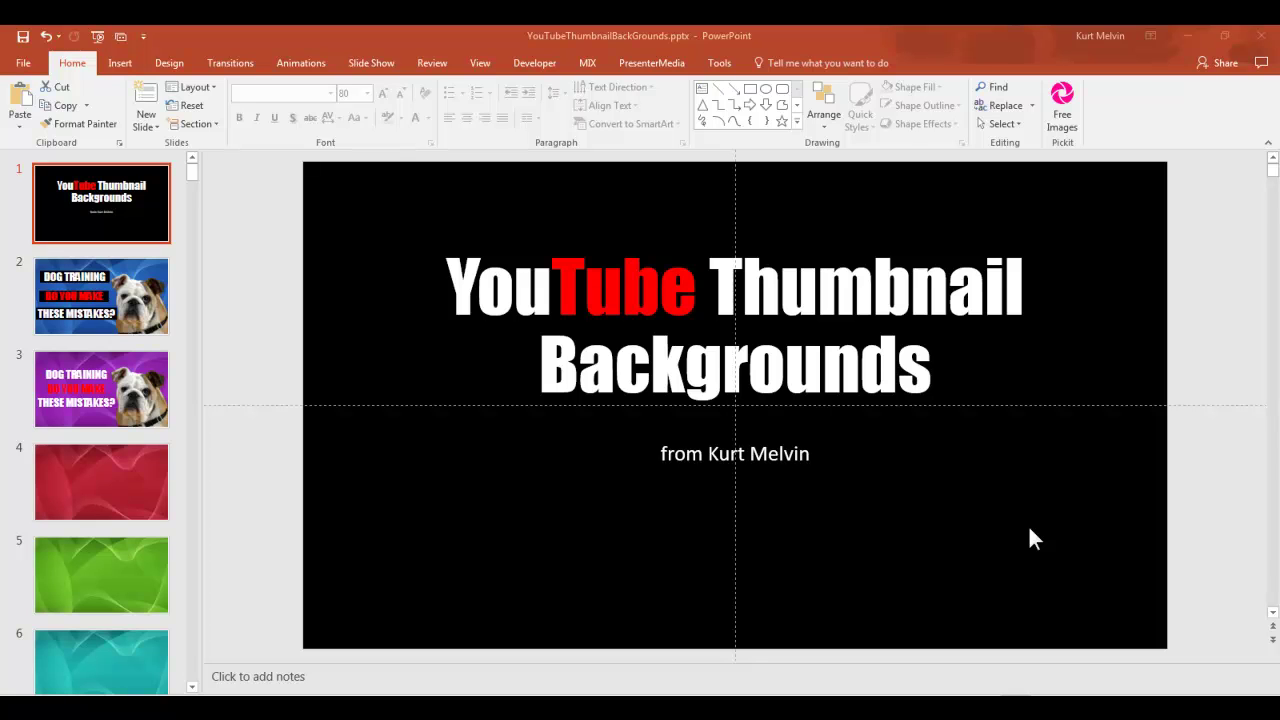
# Step: Look through the background slides, then open slide 2, the blue bulldog dog-training thumbnail
pyautogui.click(189, 171)
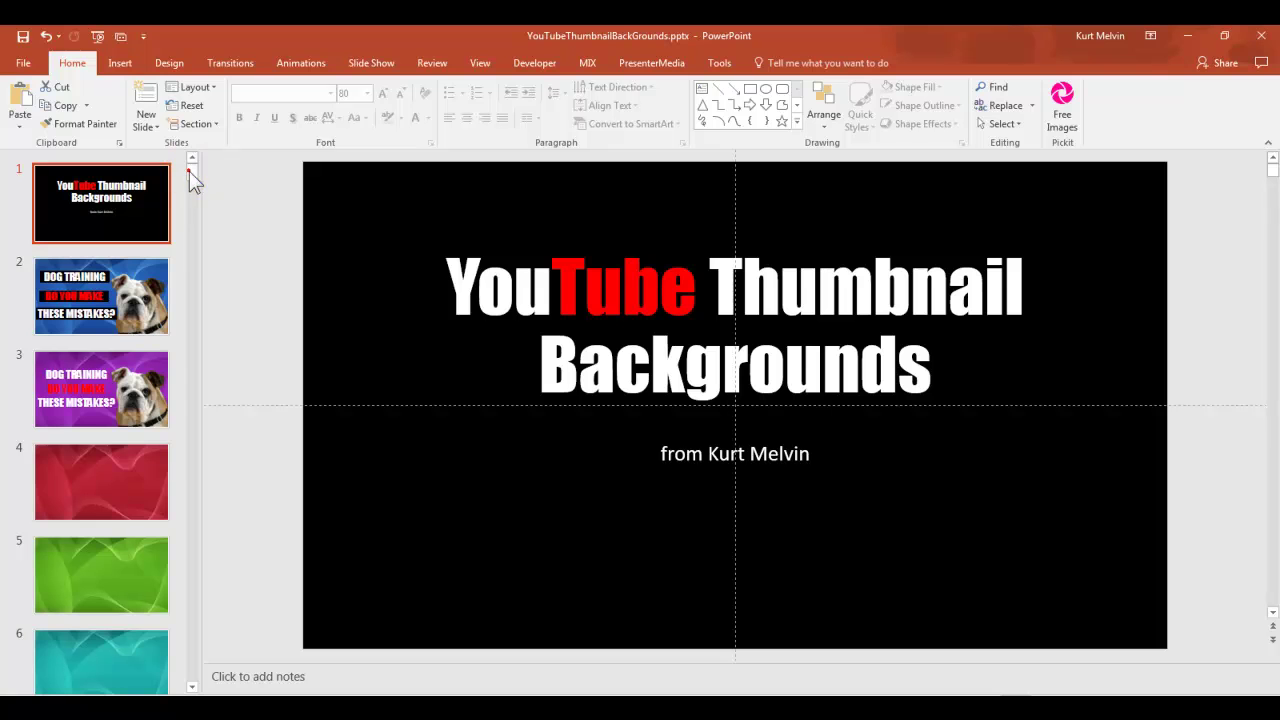
pyautogui.click(191, 227)
pyautogui.moveTo(191, 189); pyautogui.dragTo(170, 154)
pyautogui.moveTo(170, 154)
pyautogui.mouseDown()
pyautogui.moveTo(130, 286)
pyautogui.moveTo(159, 143)
pyautogui.moveTo(182, 143)
pyautogui.mouseUp()
pyautogui.click(101, 313)
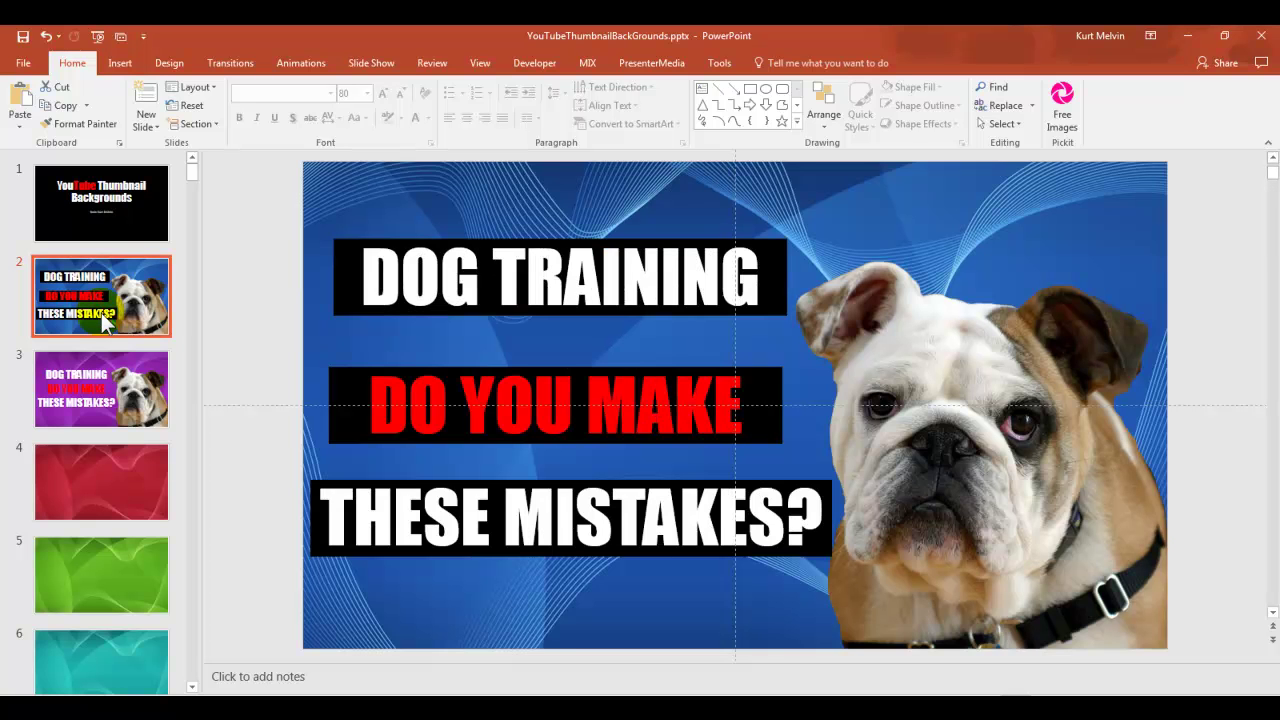
# Step: Inspect slide 2's DOG TRAINING banner, background picture and bulldog, then go to purple slide 3
pyautogui.click(340, 290)
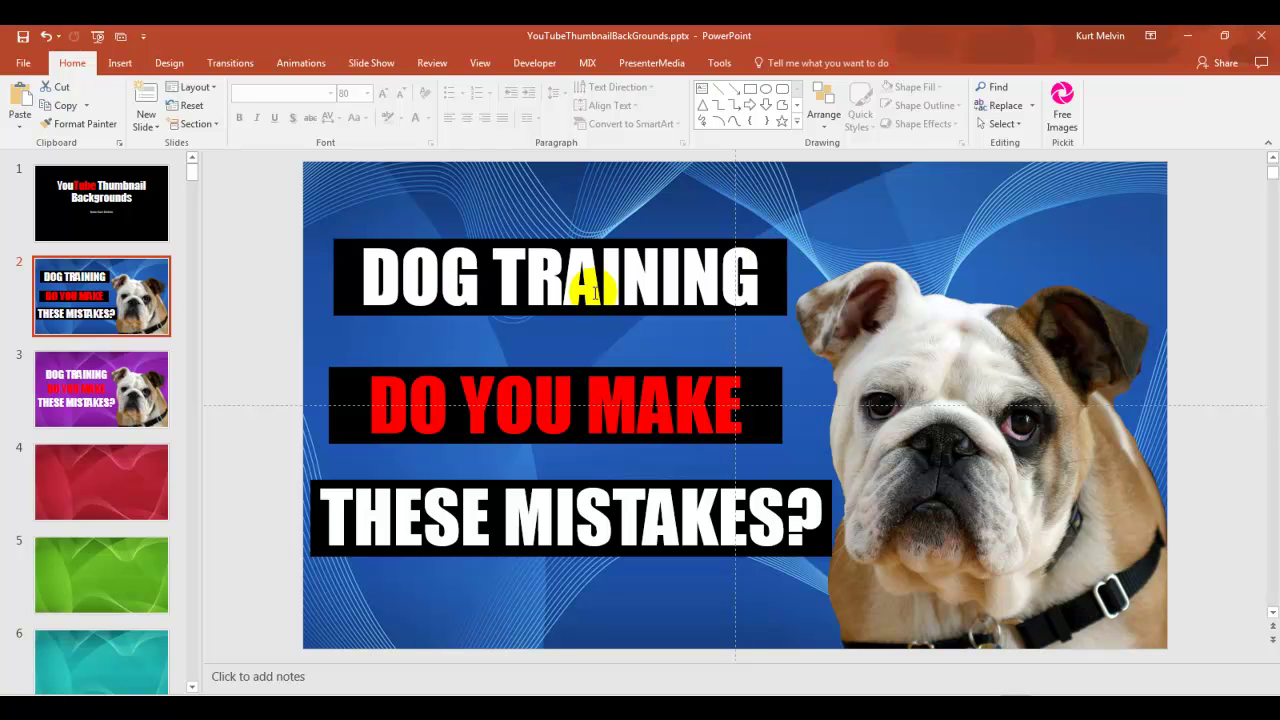
pyautogui.click(719, 238)
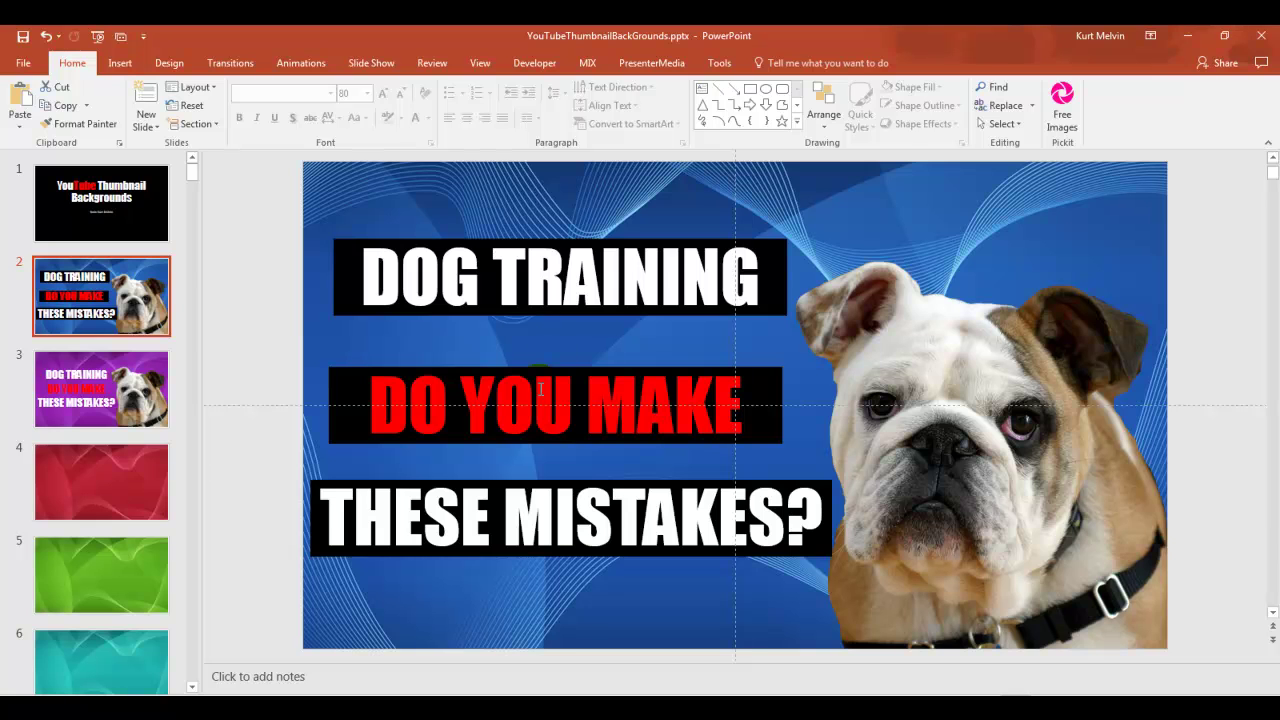
pyautogui.click(945, 201)
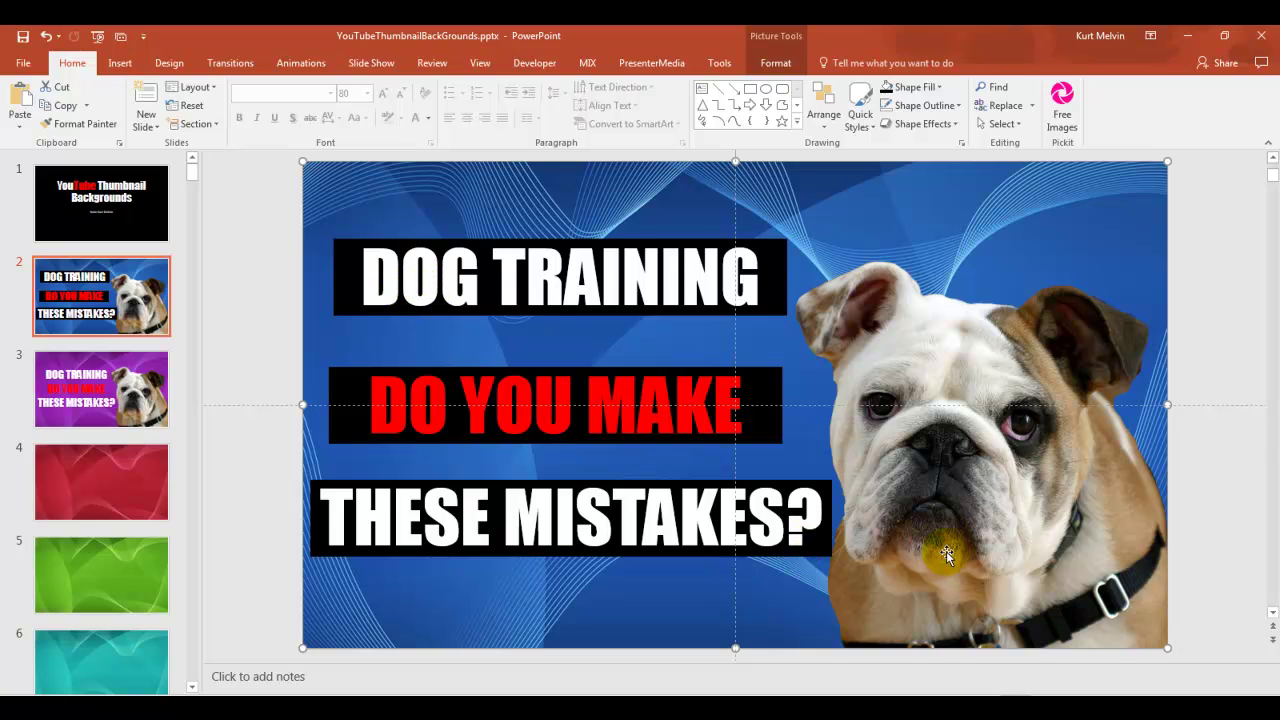
pyautogui.click(946, 510)
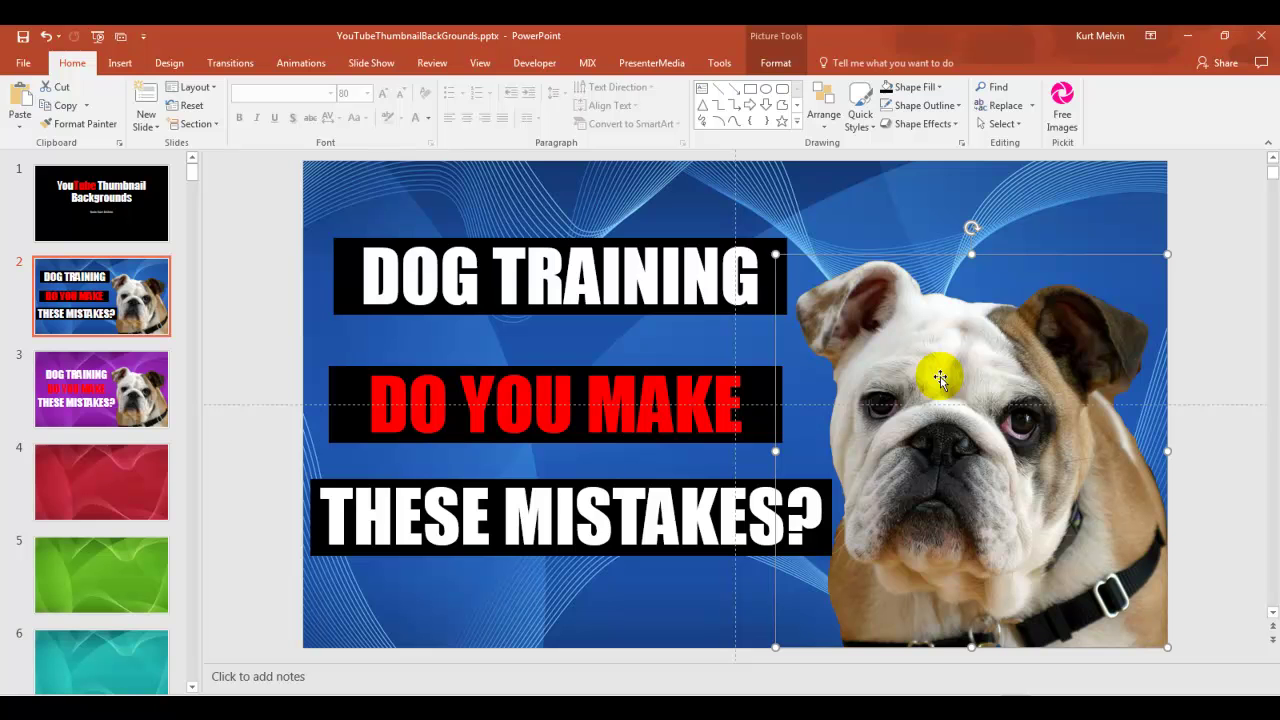
pyautogui.click(100, 376)
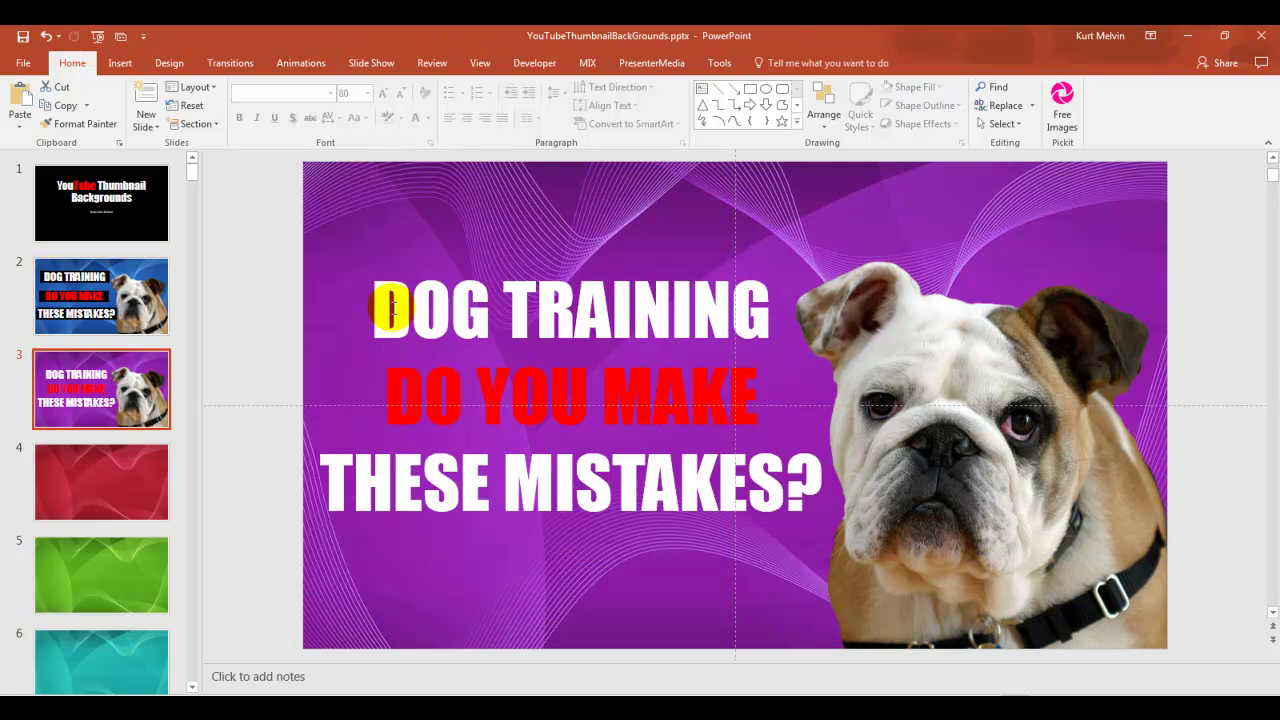
# Step: Select all three title lines, from DOG TRAINING to THESE MISTAKES?, on slide 3
pyautogui.click(434, 303)
pyautogui.tripleClick(434, 303)
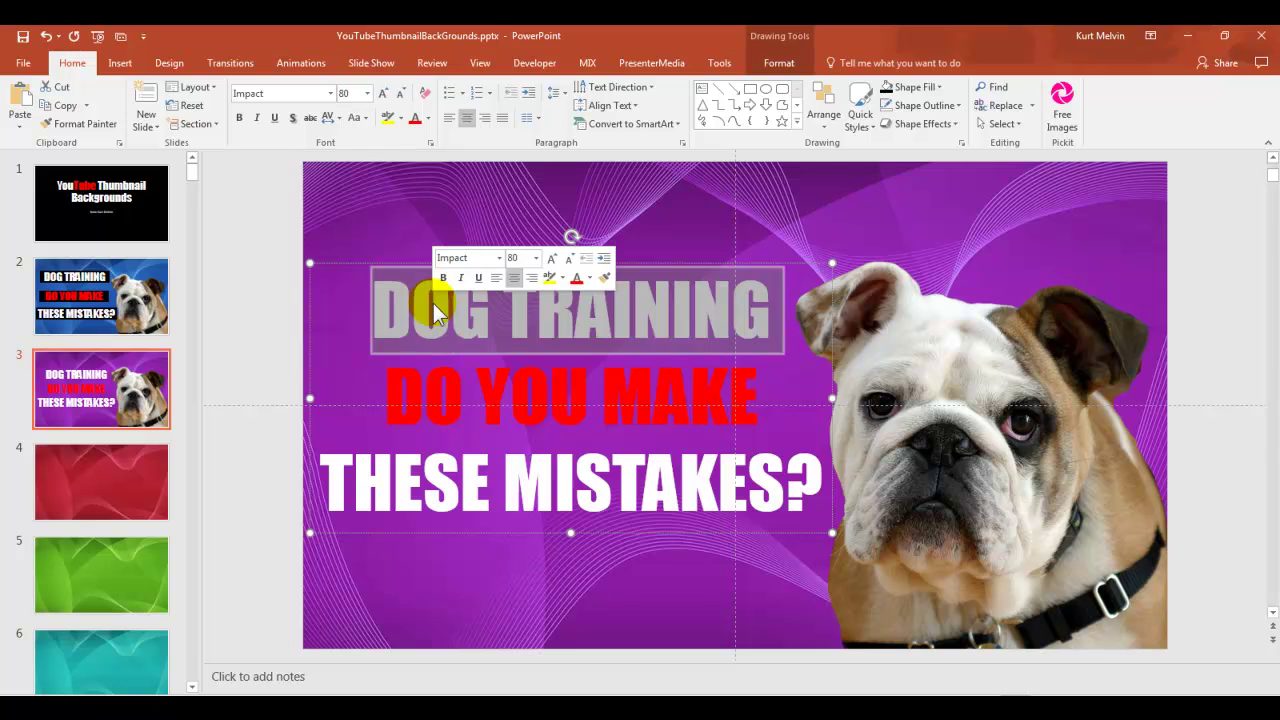
pyautogui.hotkey('ctrl', 'a')
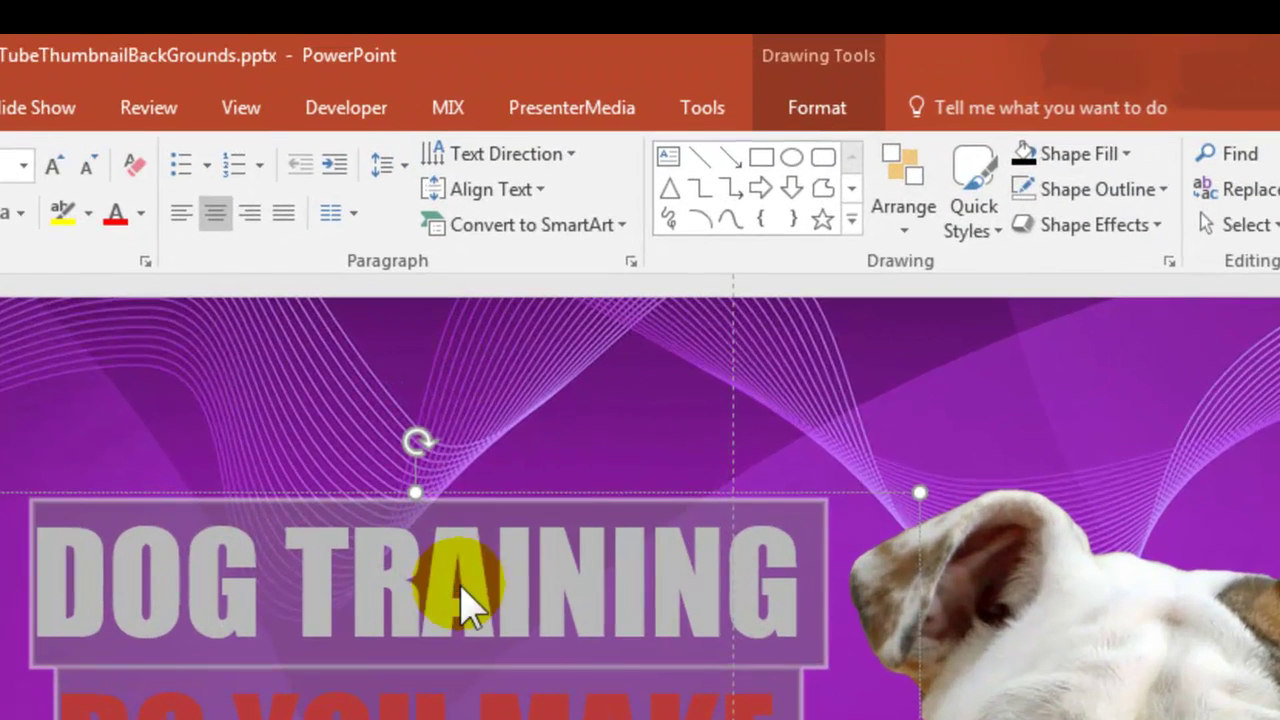
# Step: Give slide 3's title text a black text outline with 4½ pt weight
pyautogui.click(820, 108)
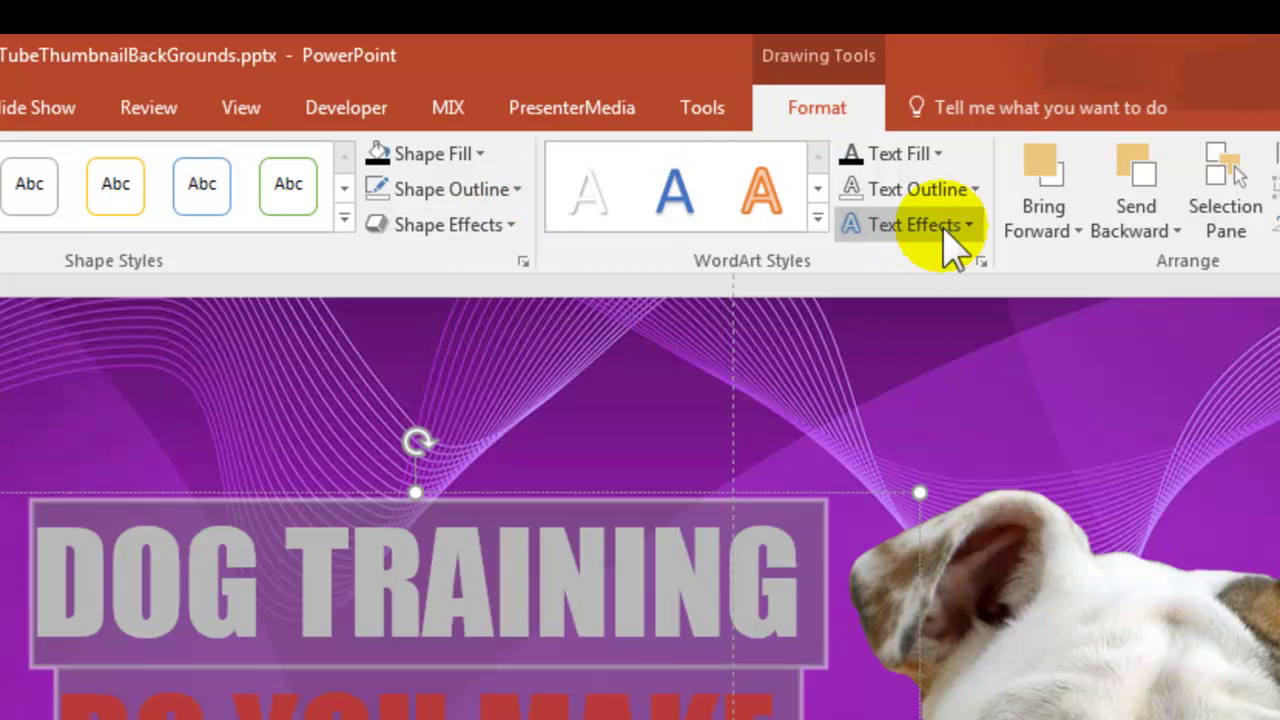
pyautogui.click(975, 190)
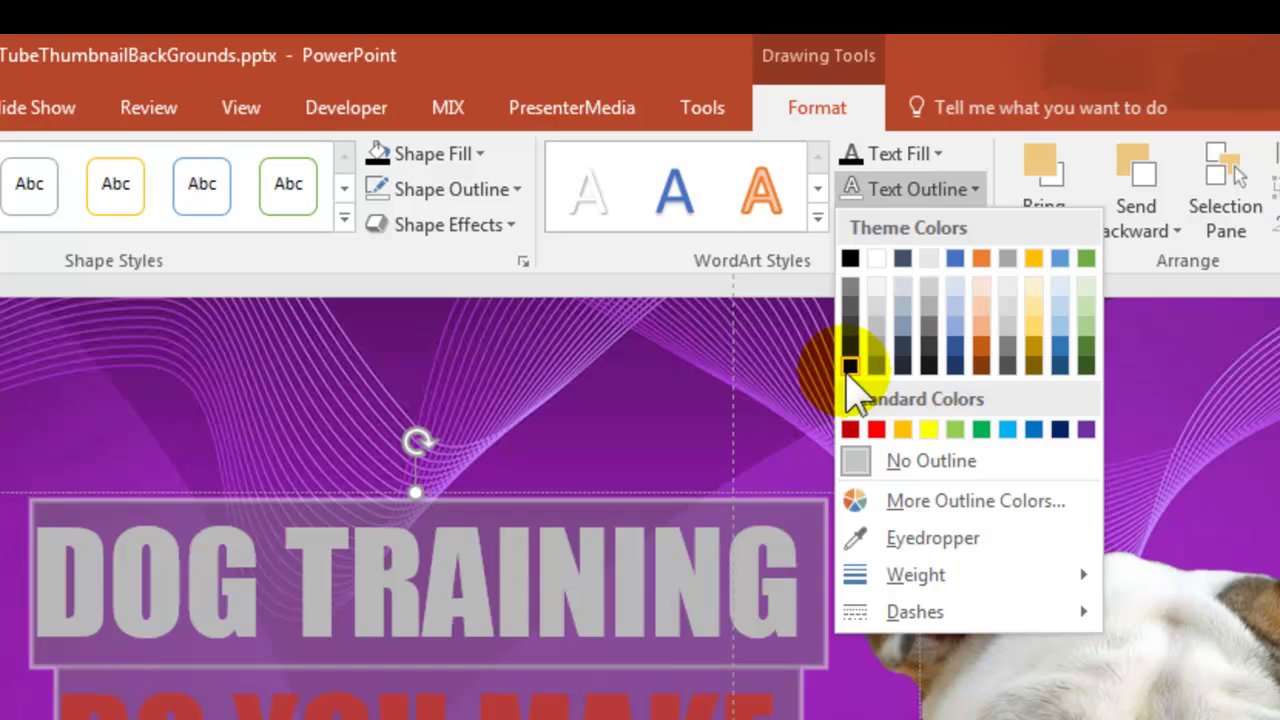
pyautogui.click(848, 370)
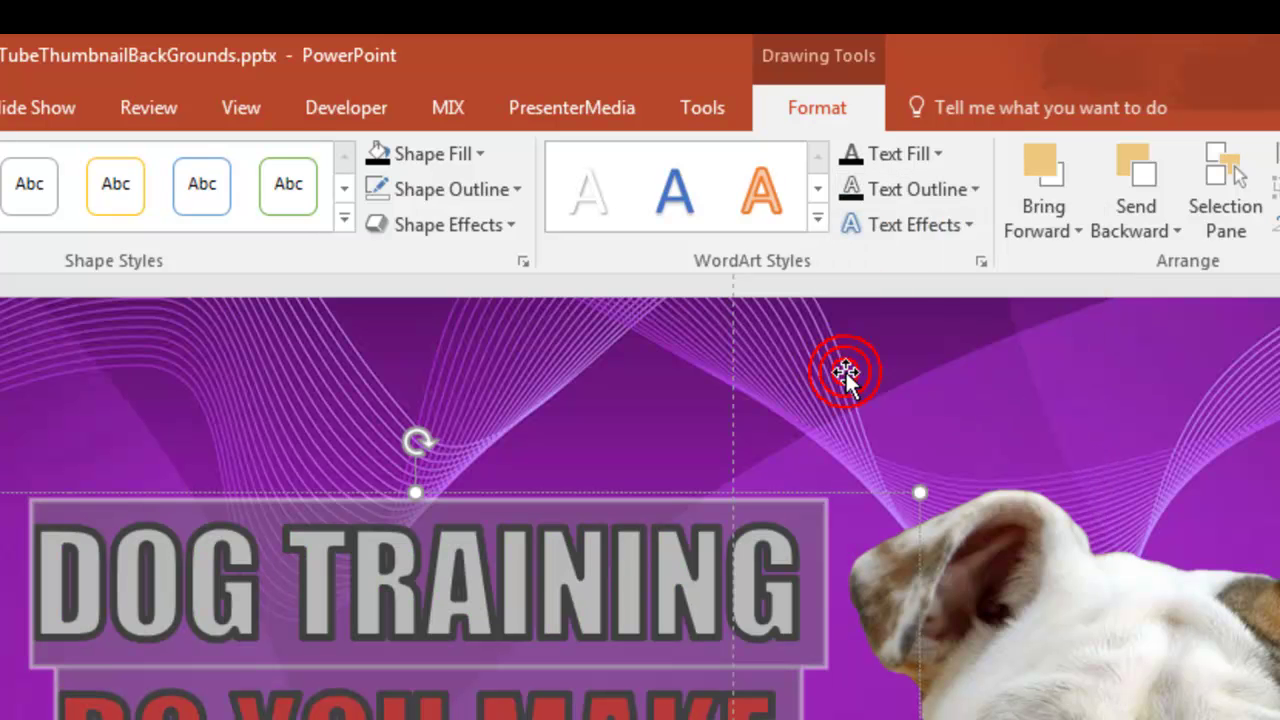
pyautogui.click(972, 188)
pyautogui.moveTo(1066, 580)
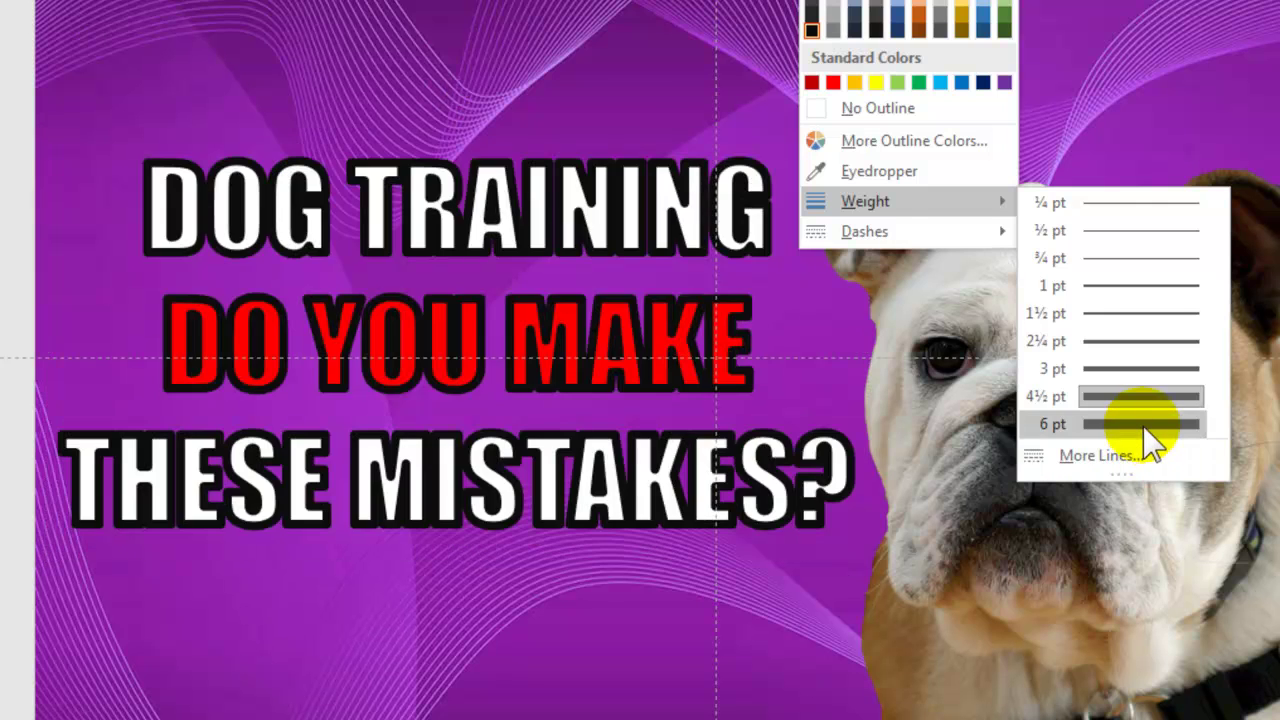
pyautogui.click(1148, 396)
pyautogui.click(682, 110)
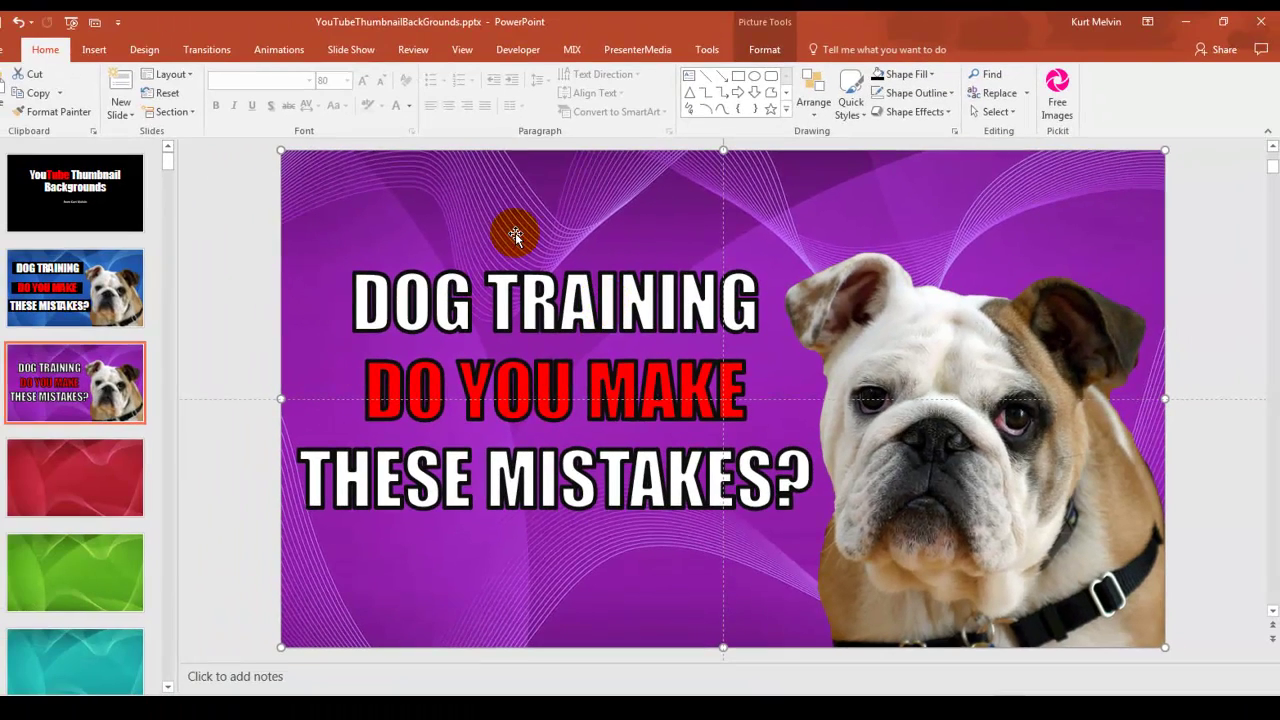
# Step: Return to blue slide 2 and select every object on it with Ctrl+A
pyautogui.click(124, 304)
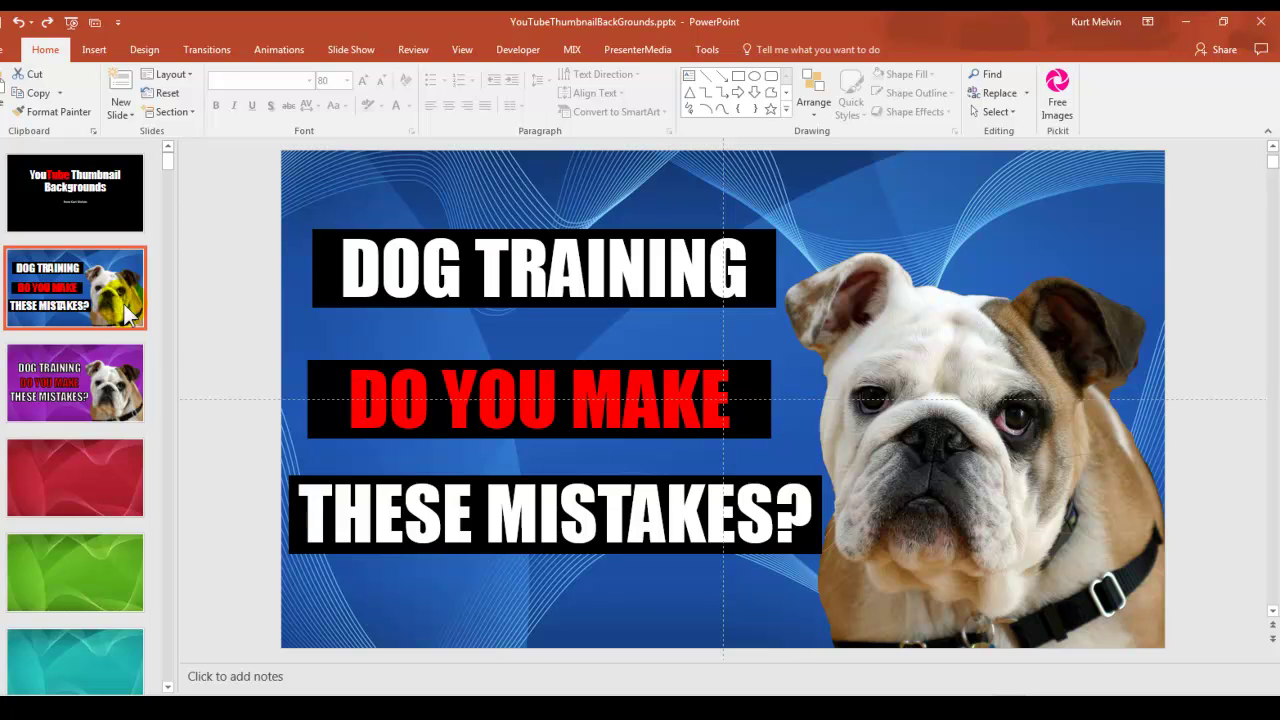
pyautogui.click(459, 194)
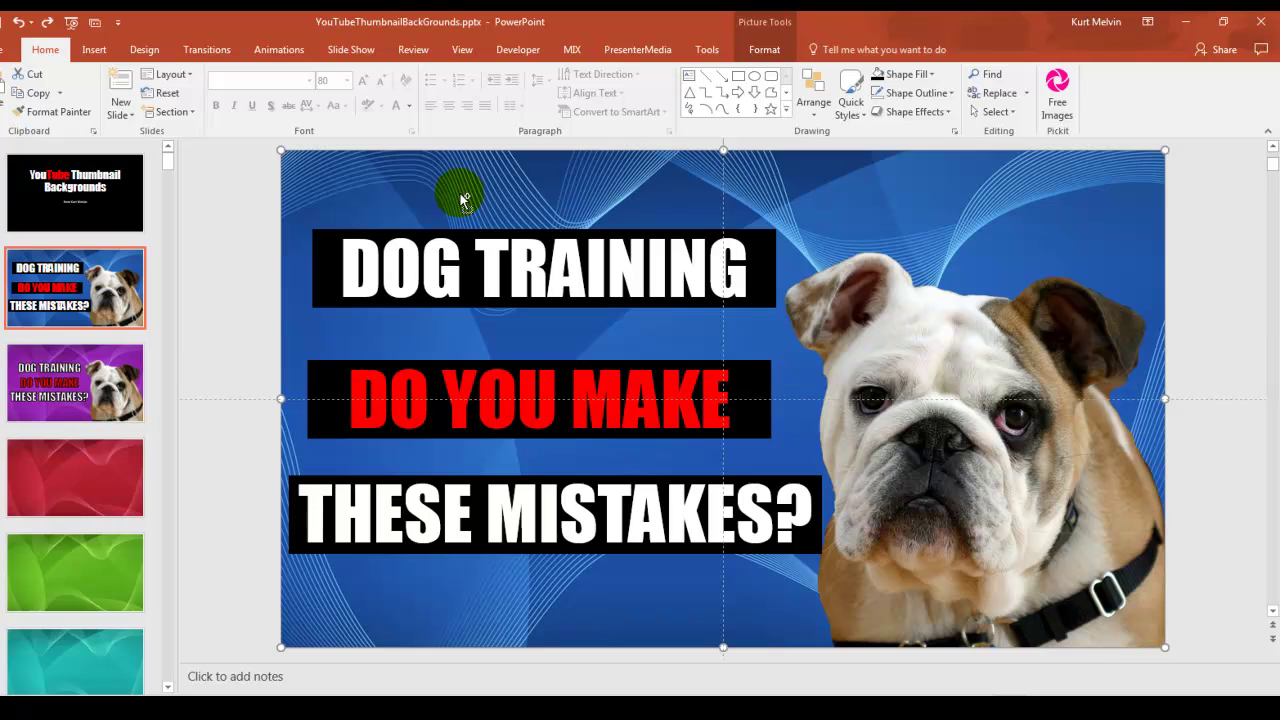
pyautogui.hotkey('ctrl', 'a')
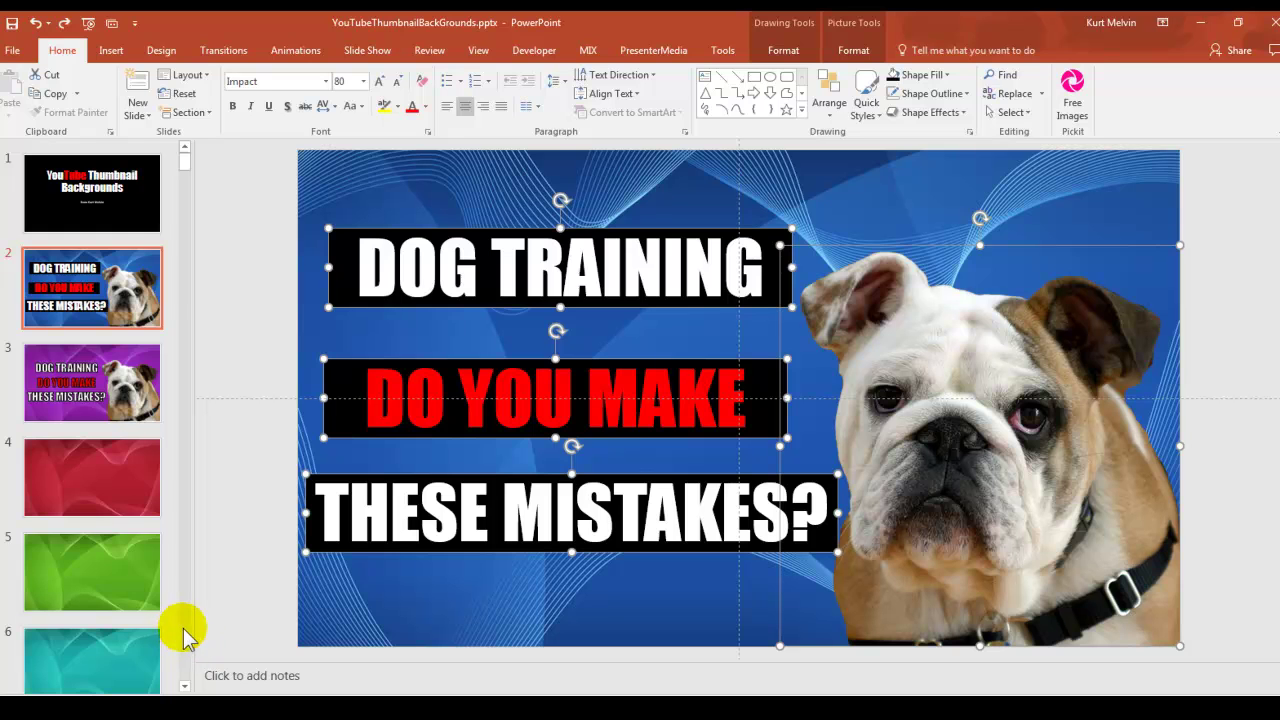
# Step: Paste the copied title banners and bulldog onto the yellow slide 11
pyautogui.scroll(-6, 183, 628)
pyautogui.click(94, 514)
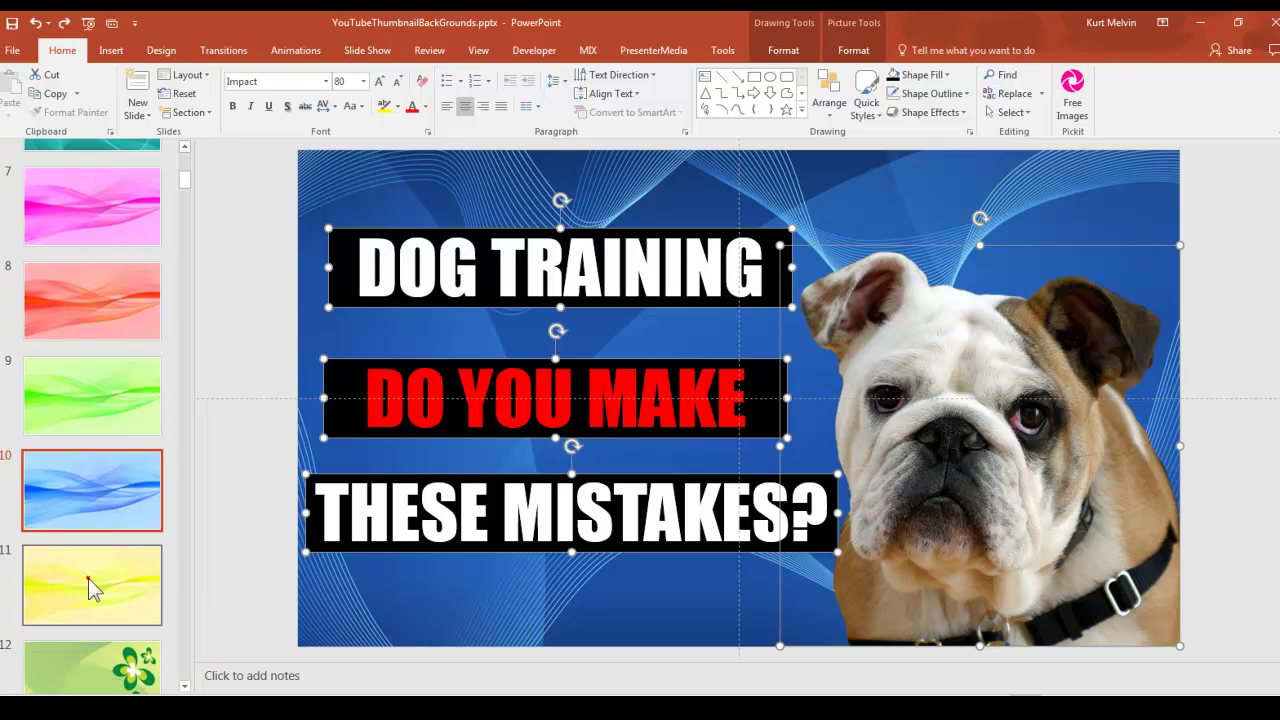
pyautogui.click(88, 578)
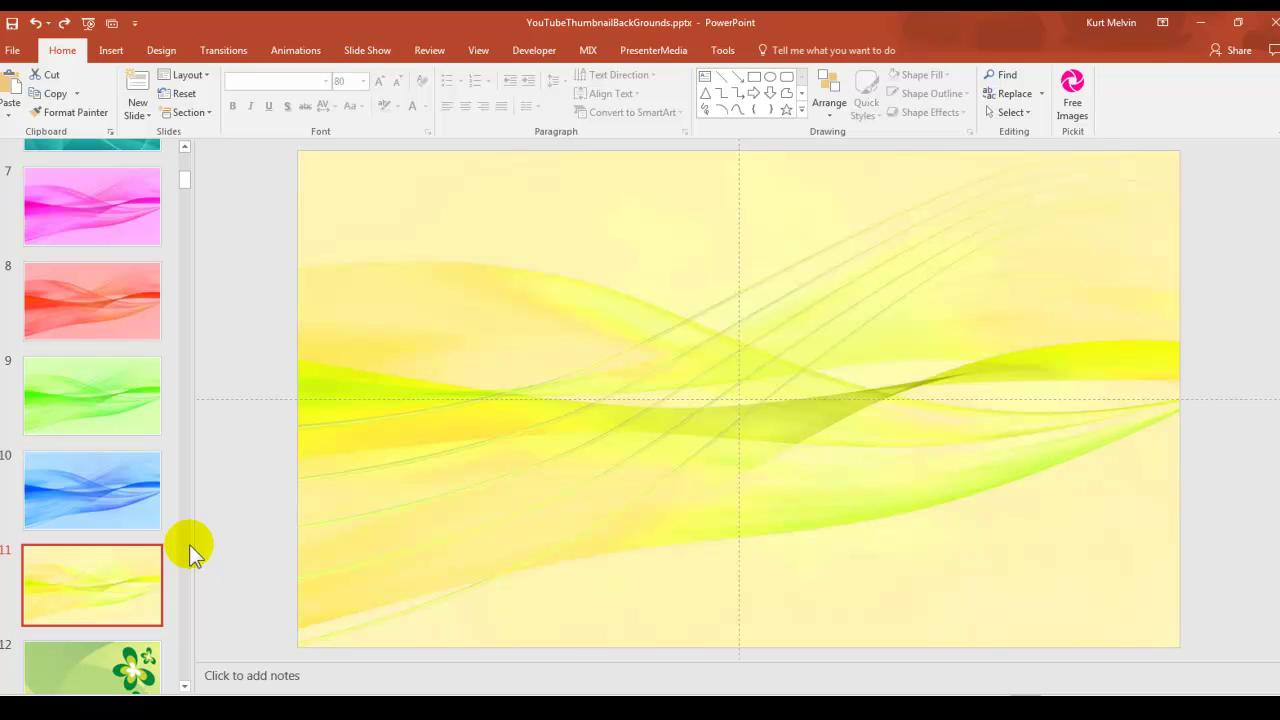
pyautogui.hotkey('ctrl', 'v')
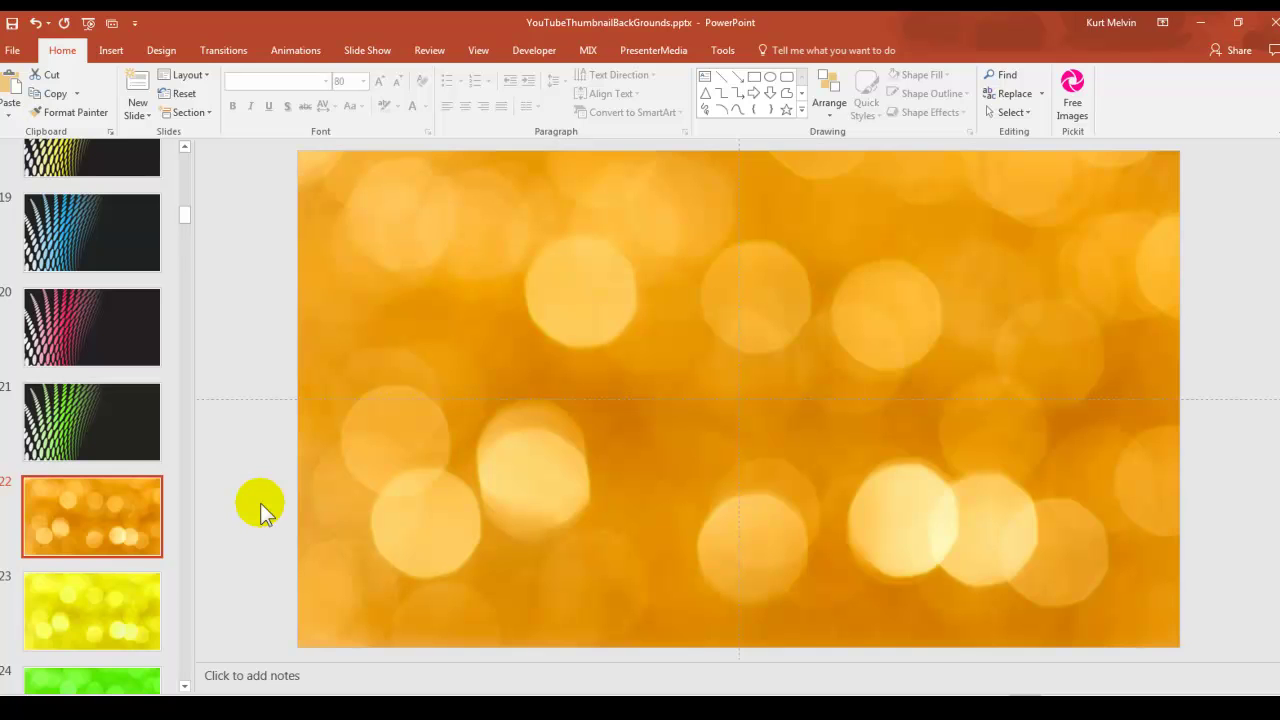
# Step: Paste the banners and bulldog onto orange slide 22 and check the words TRAINING, MAKE and MISTAKES
pyautogui.hotkey('ctrl', 'v')
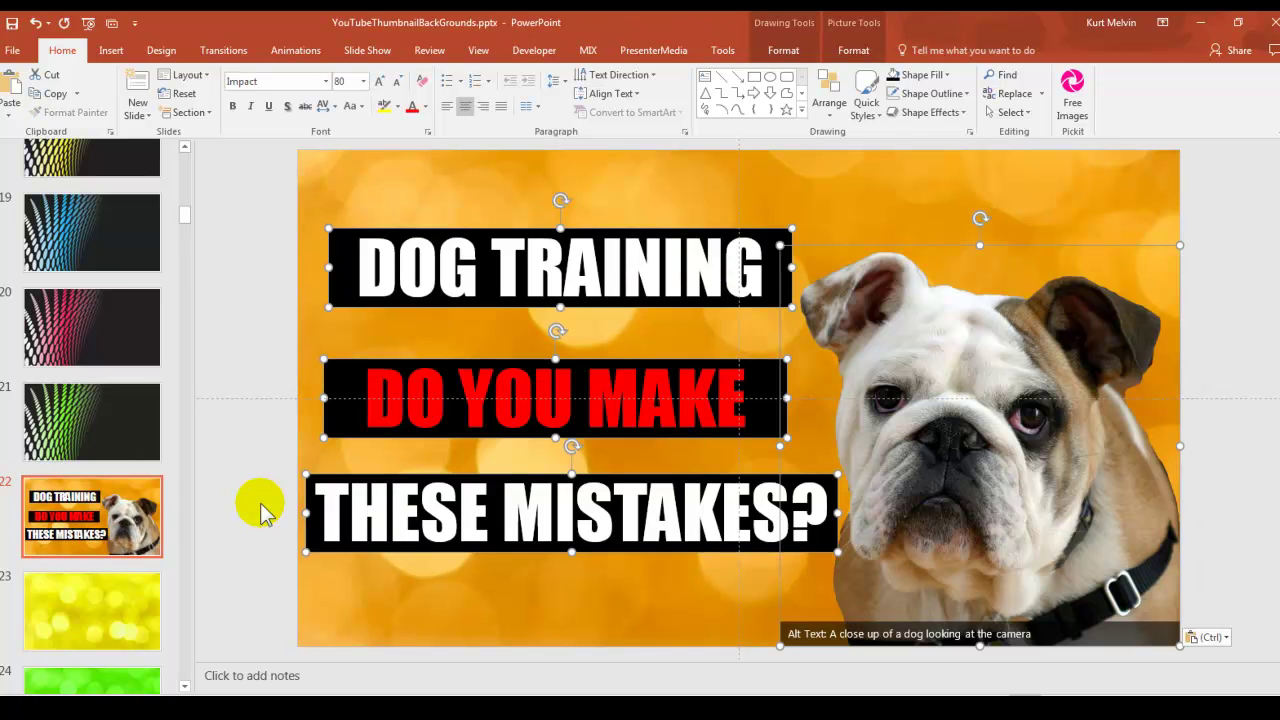
pyautogui.tripleClick(672, 272)
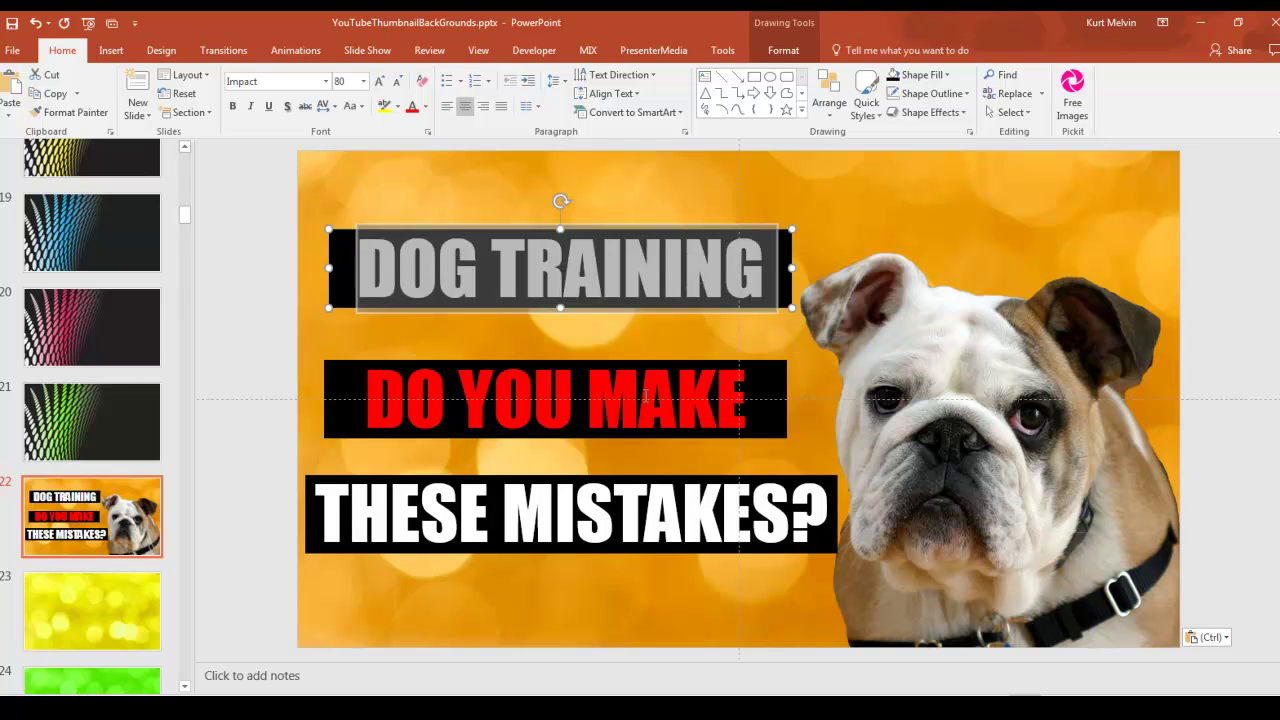
pyautogui.doubleClick(644, 398)
pyautogui.click(962, 392)
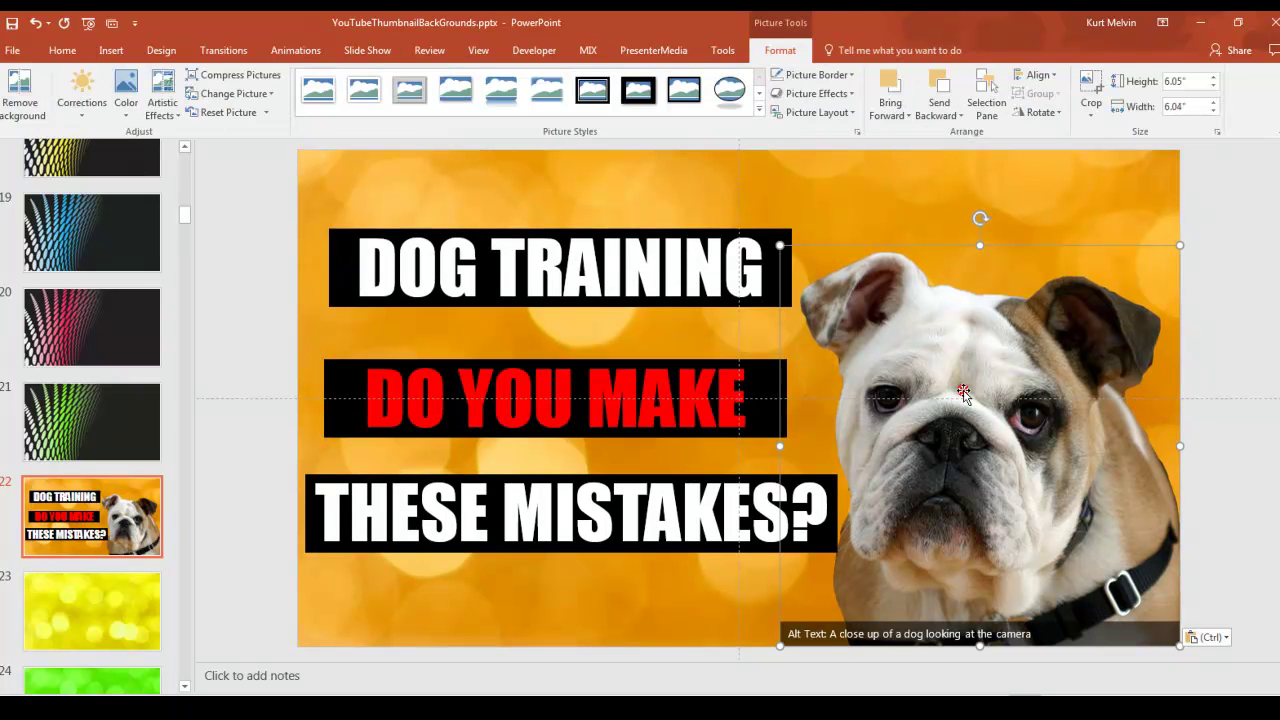
pyautogui.click(674, 503)
pyautogui.doubleClick(674, 503)
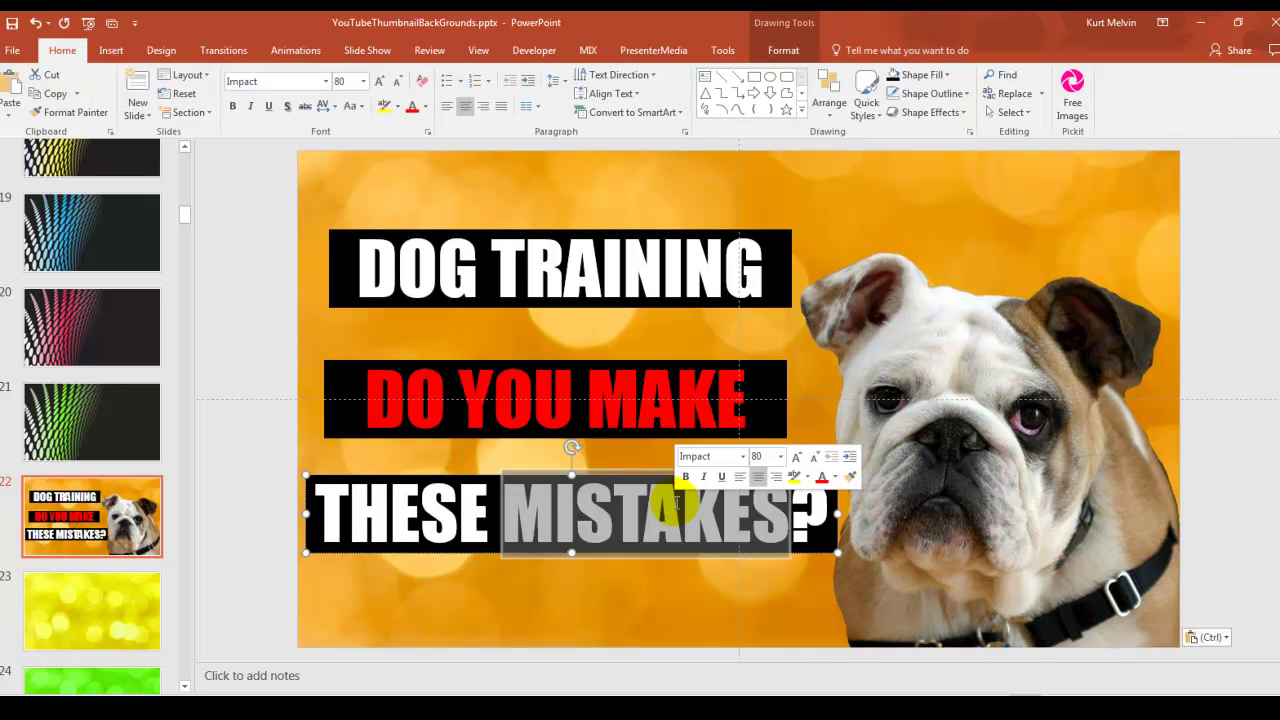
pyautogui.click(557, 258)
pyautogui.doubleClick(557, 258)
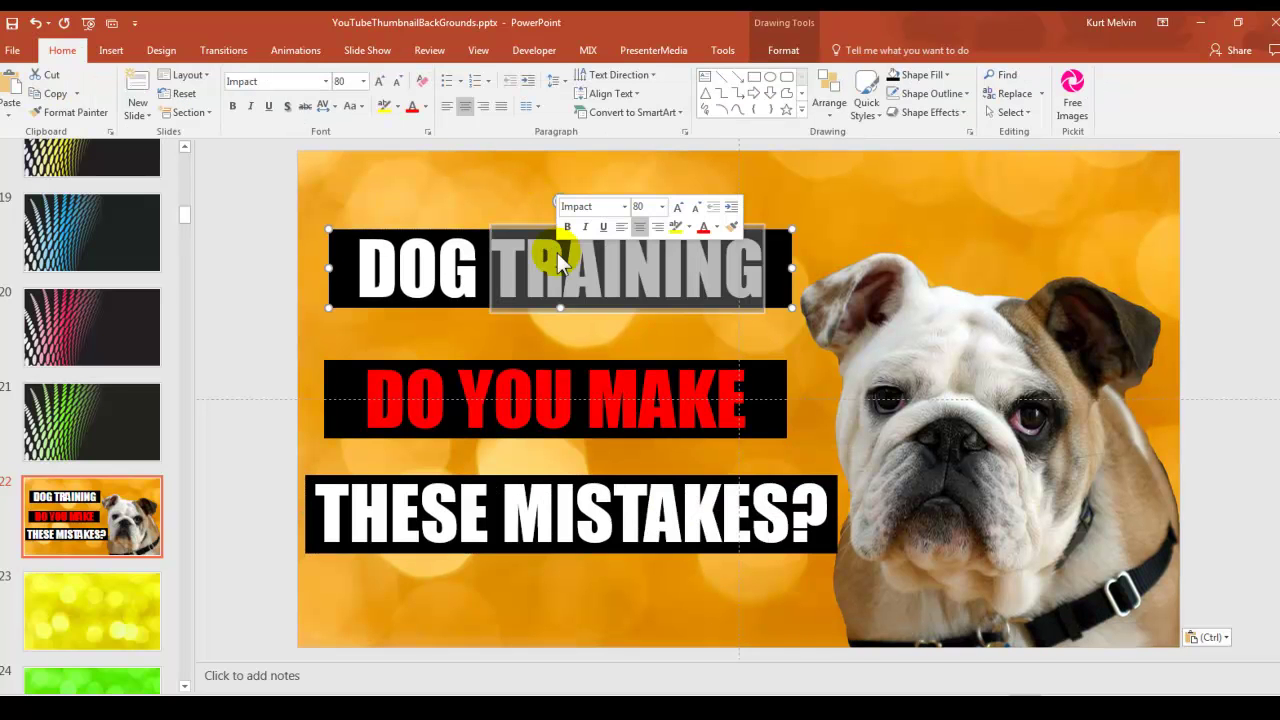